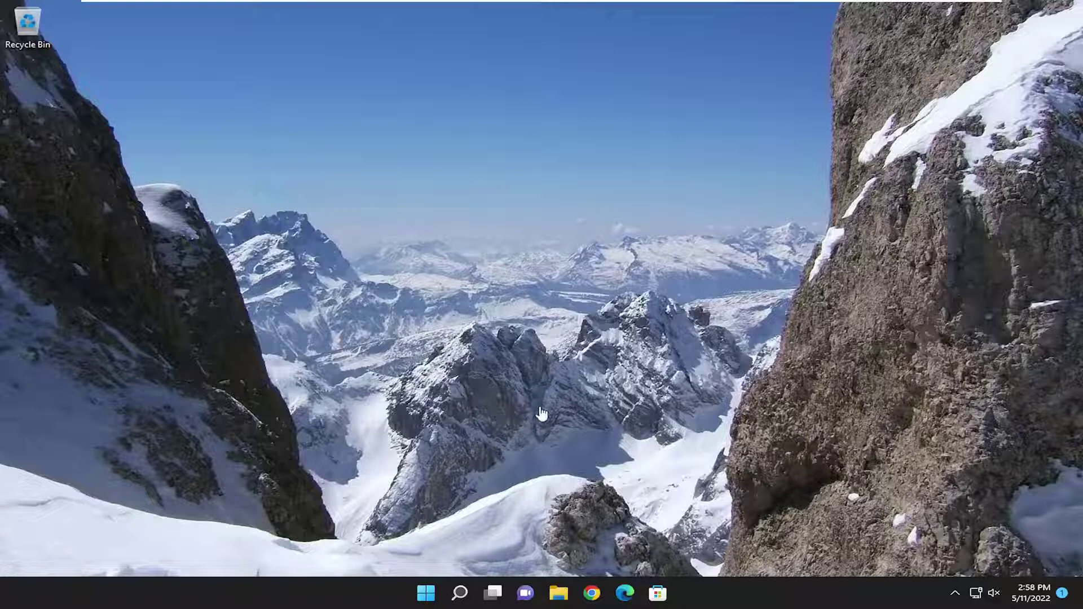
# Open Control Panel from a 'control panel' search and list its items as Large icons.
pyautogui.click(462, 593)
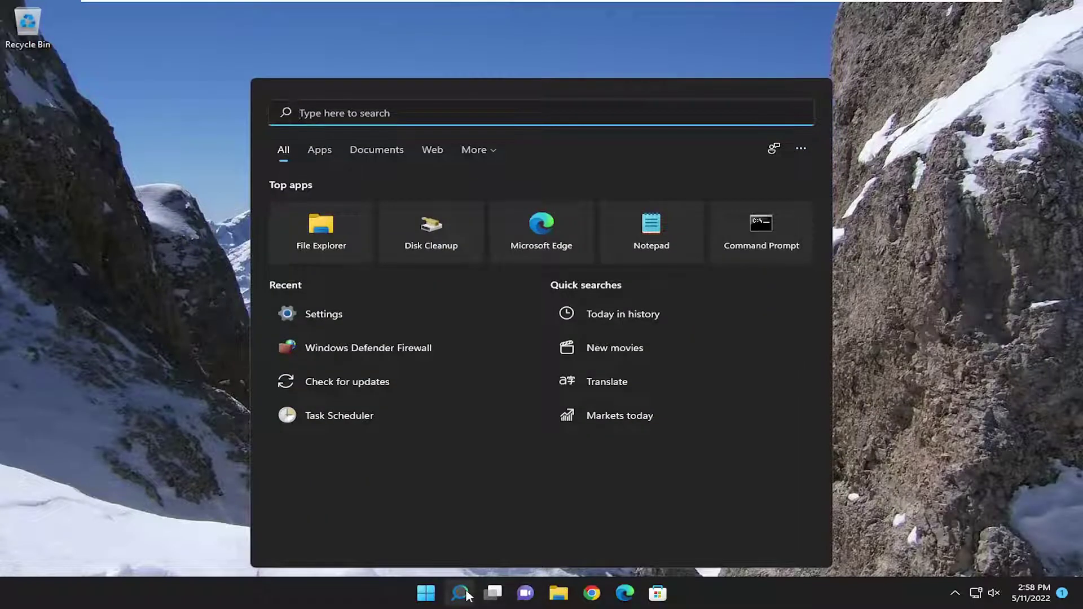
pyautogui.write('control panel')
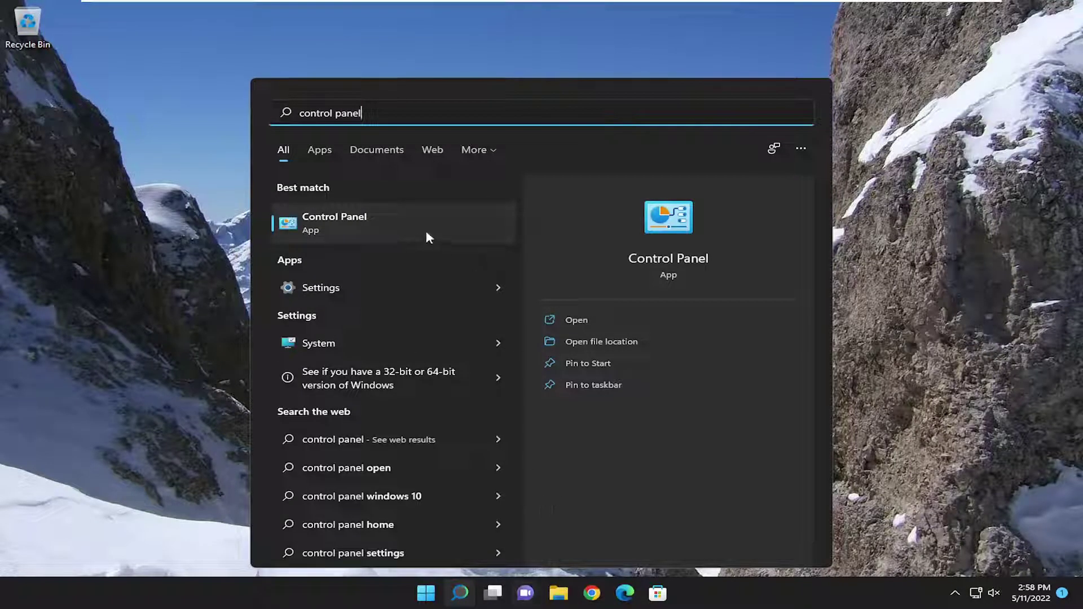
pyautogui.click(371, 235)
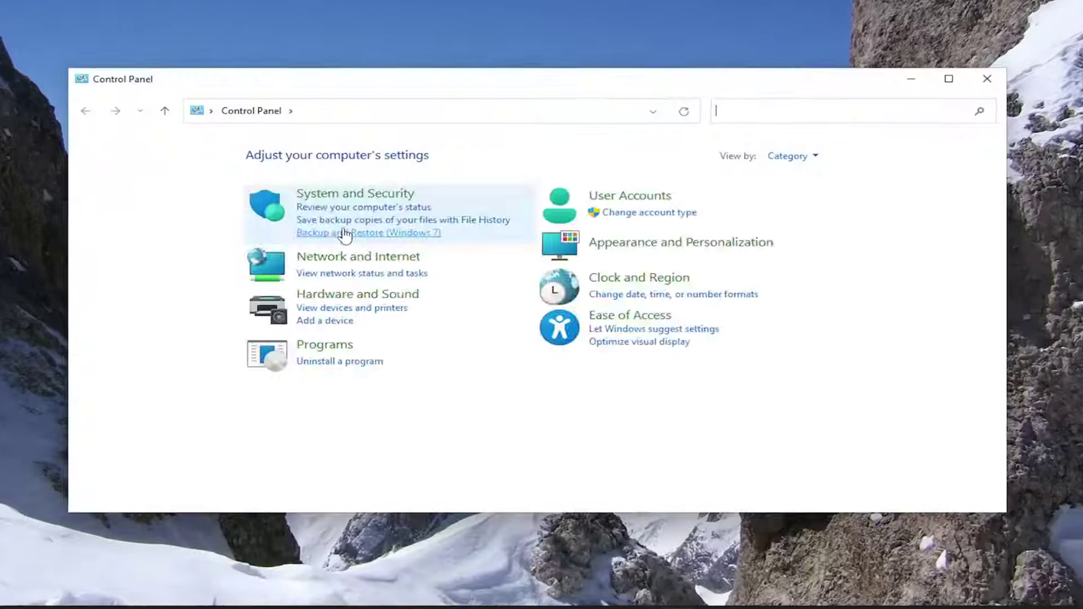
pyautogui.click(810, 151)
pyautogui.click(801, 193)
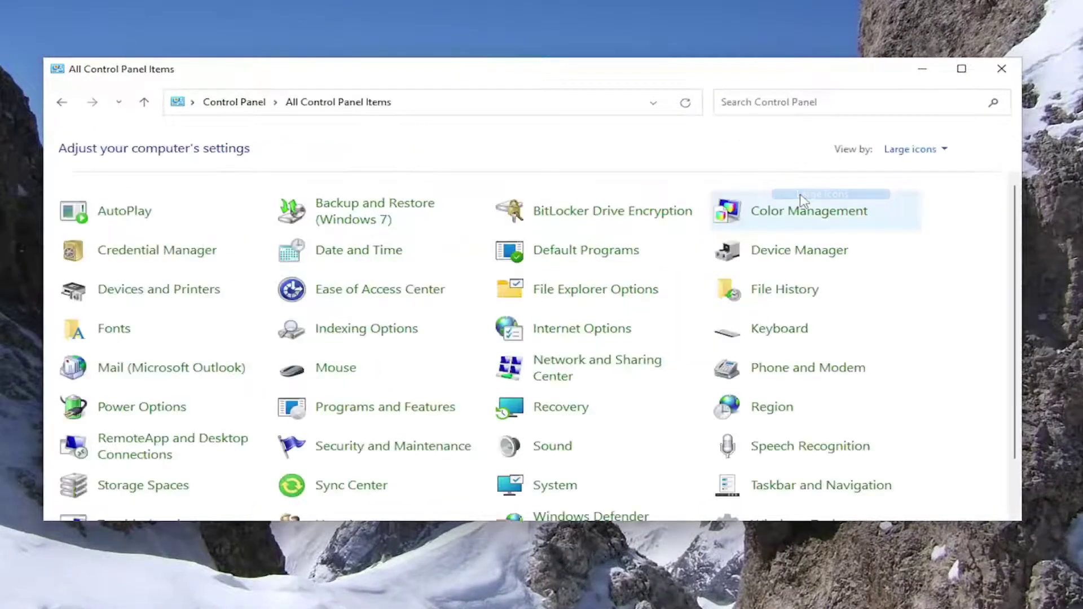
# Make Power saver the active power plan in Power Options and close the window.
pyautogui.click(146, 414)
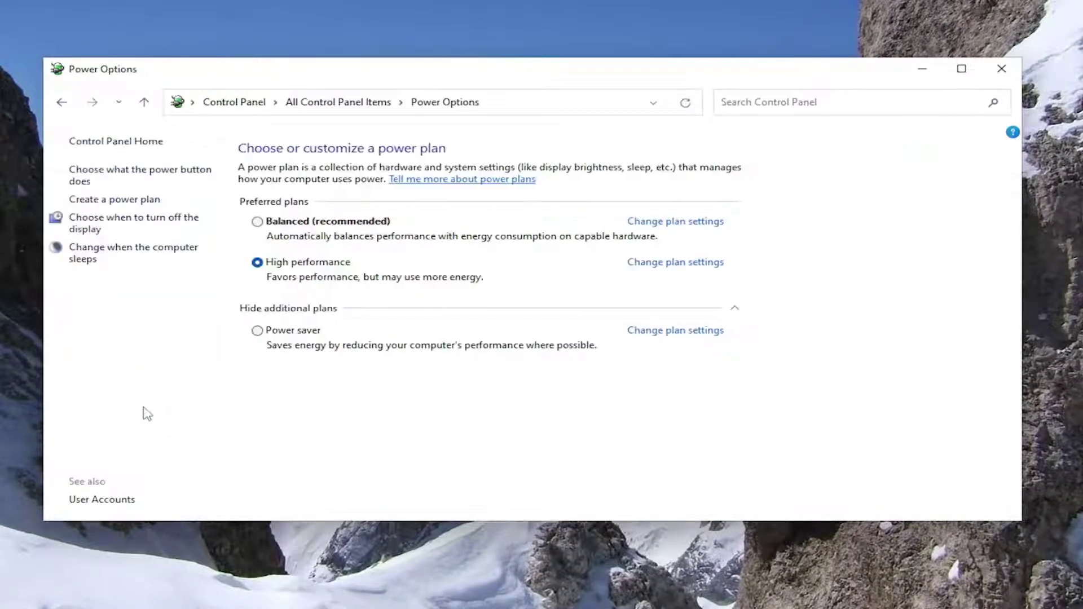
pyautogui.click(259, 338)
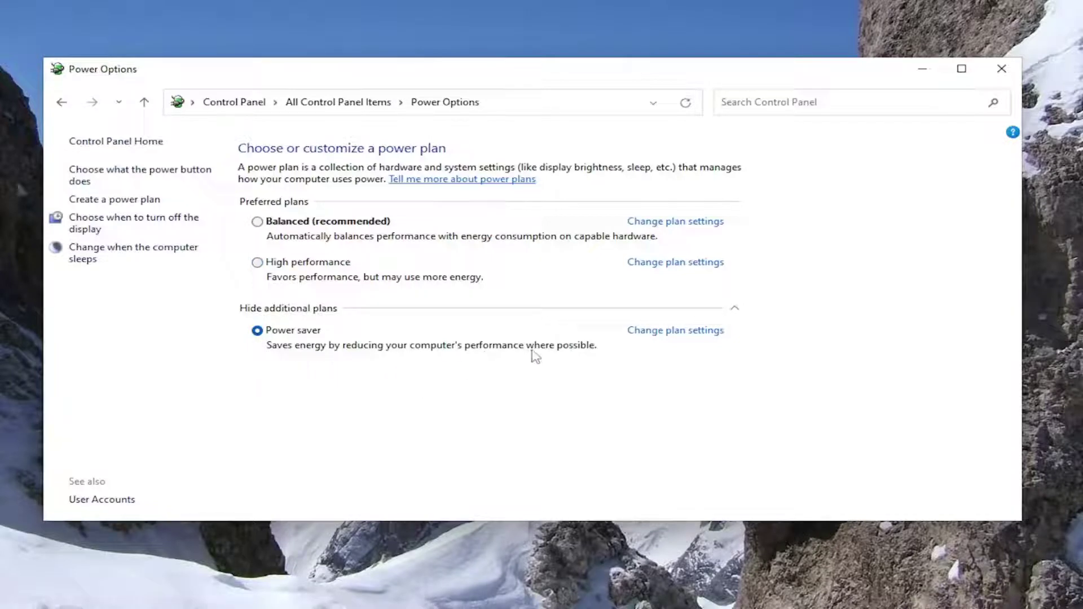
pyautogui.click(1009, 75)
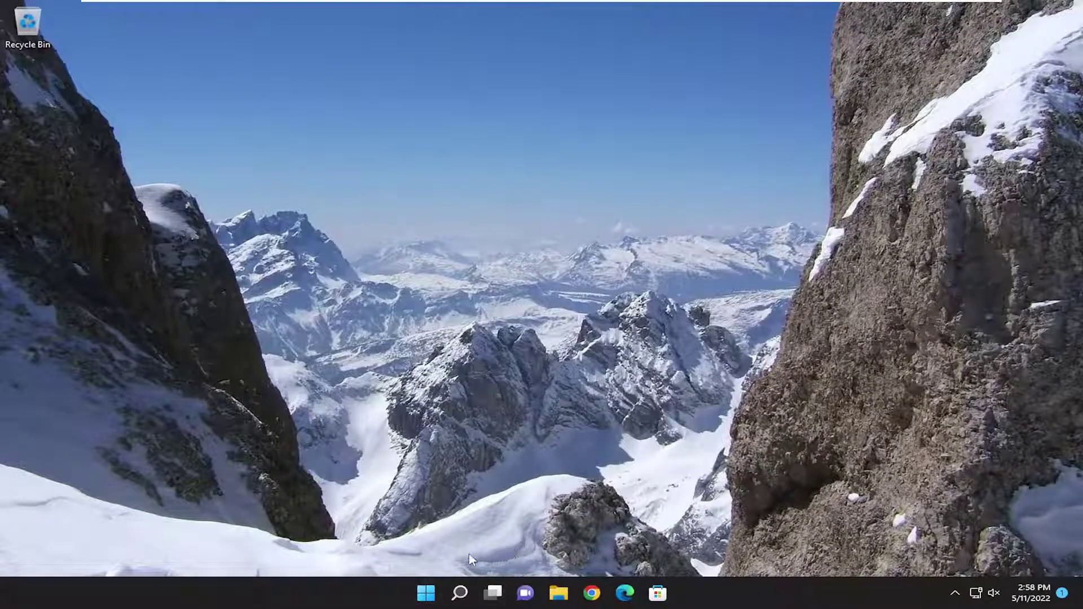
pyautogui.rightClick(431, 602)
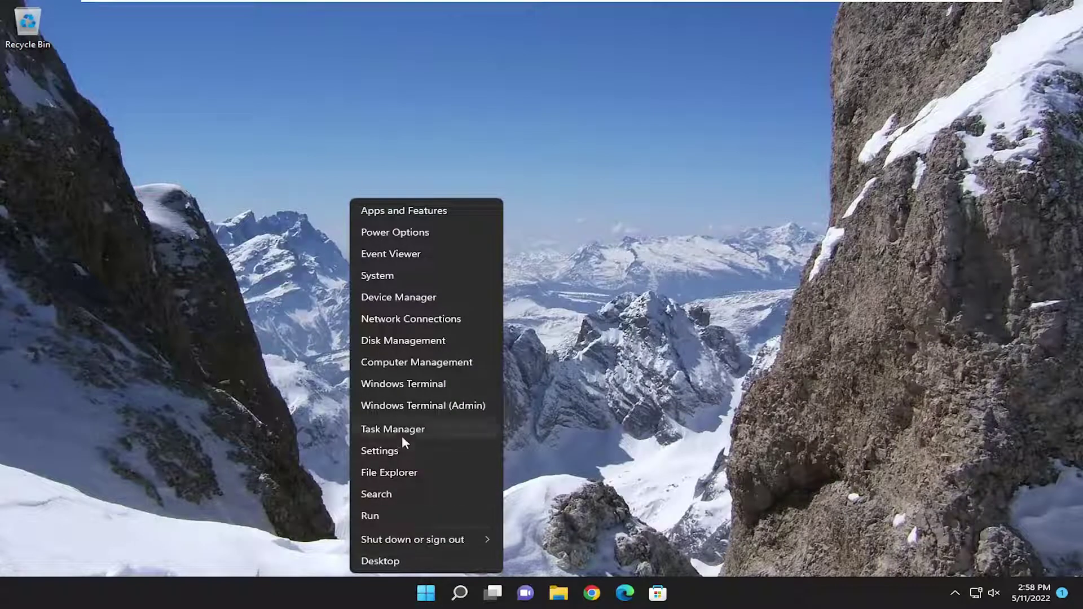
pyautogui.click(401, 435)
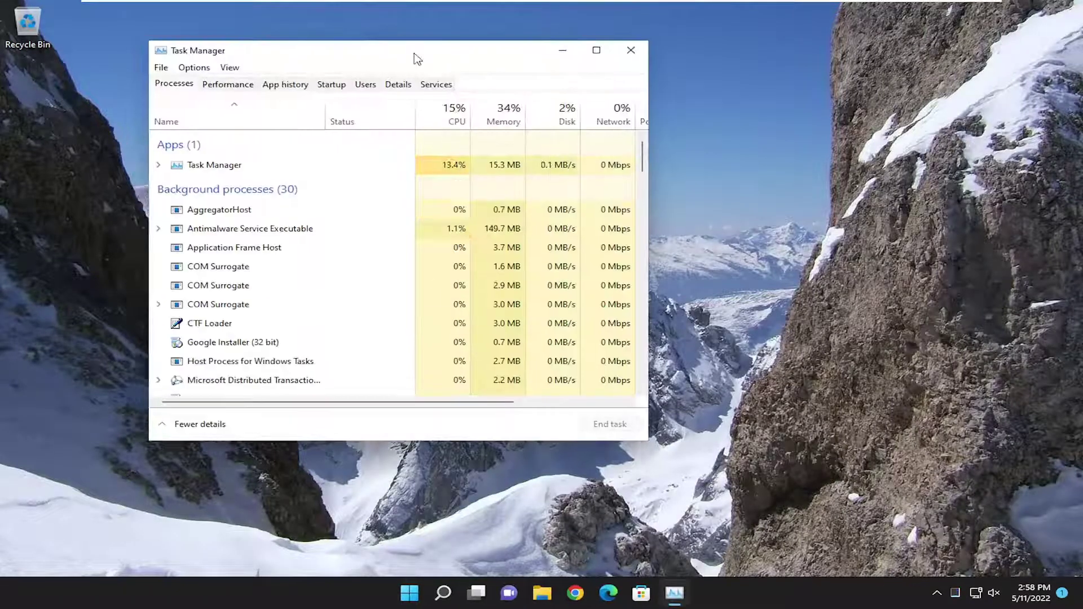
pyautogui.moveTo(415, 51); pyautogui.dragTo(629, 98)
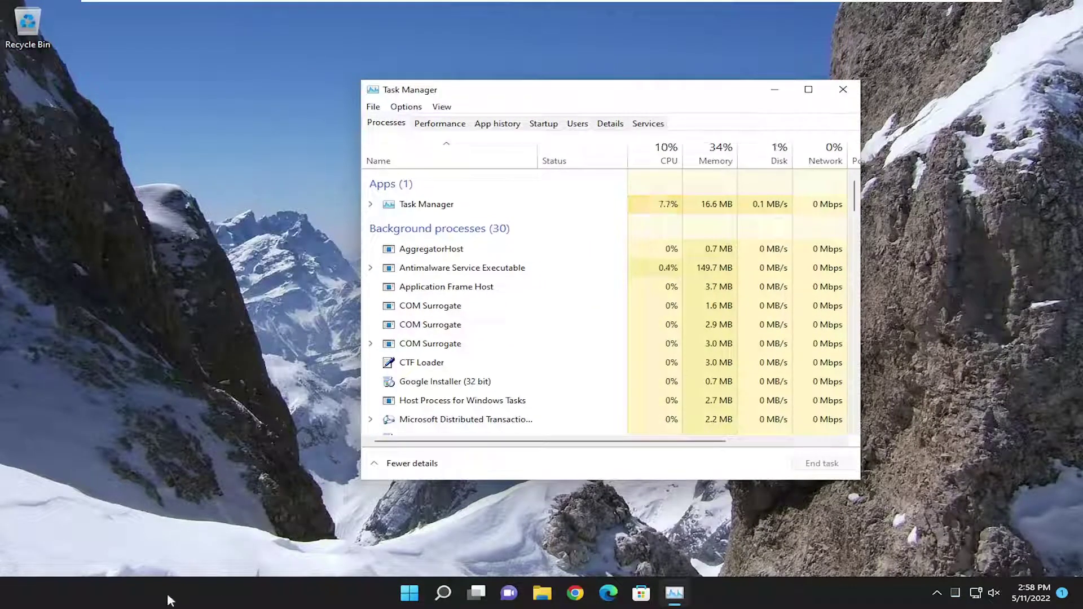
pyautogui.rightClick(151, 588)
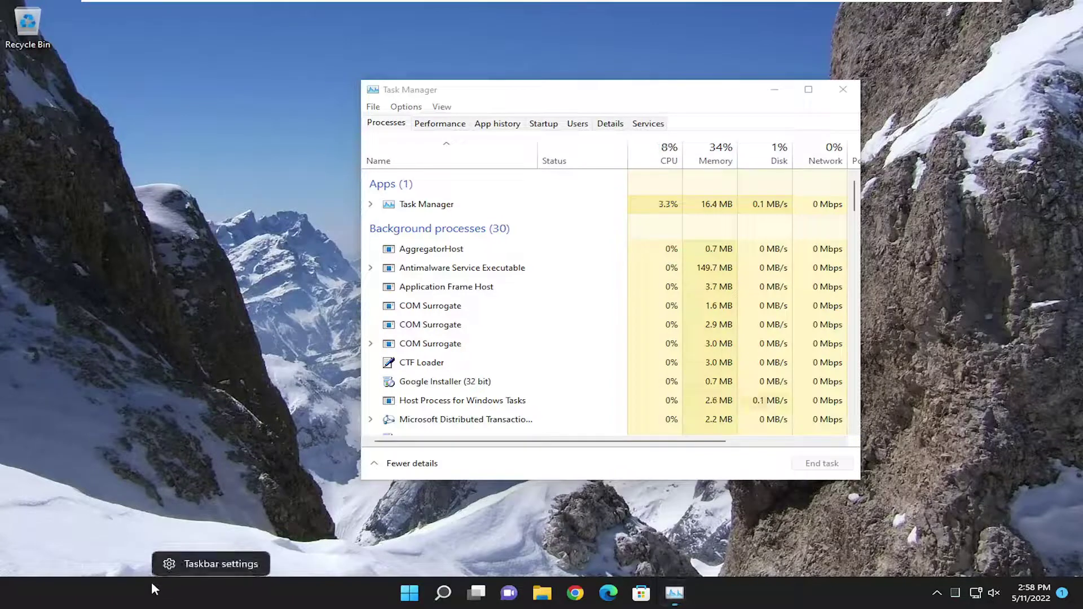
pyautogui.click(170, 480)
pyautogui.press('super+s')
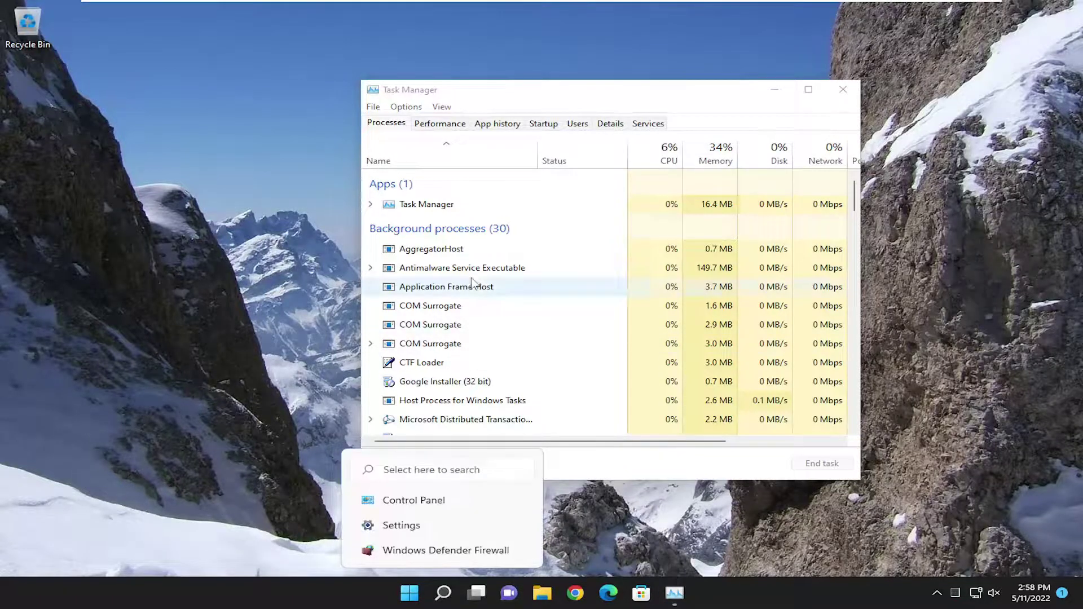
pyautogui.click(546, 122)
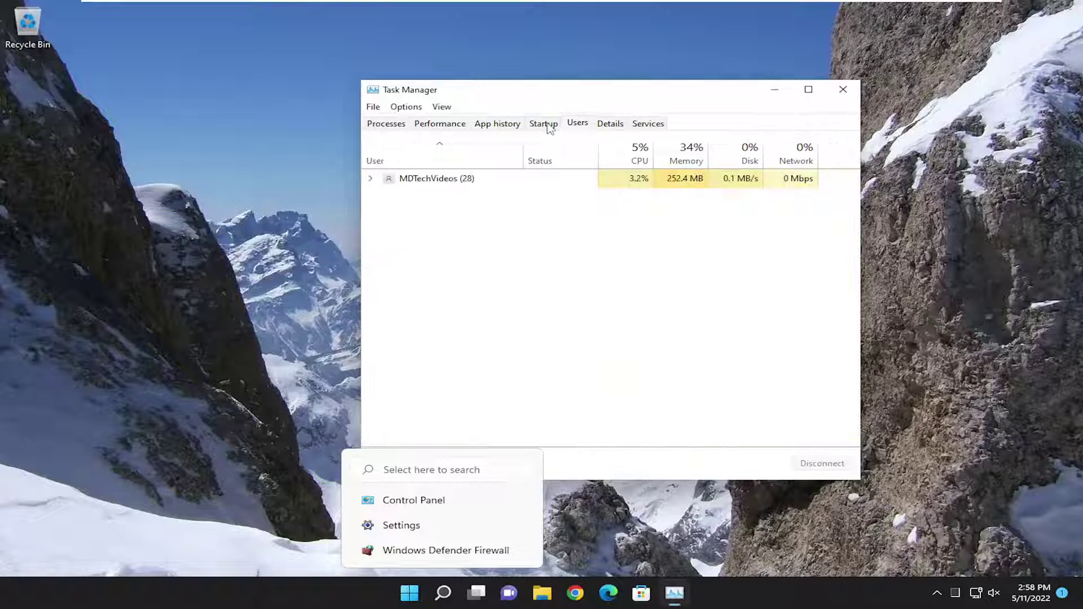
pyautogui.press('Escape')
pyautogui.press('super+s')
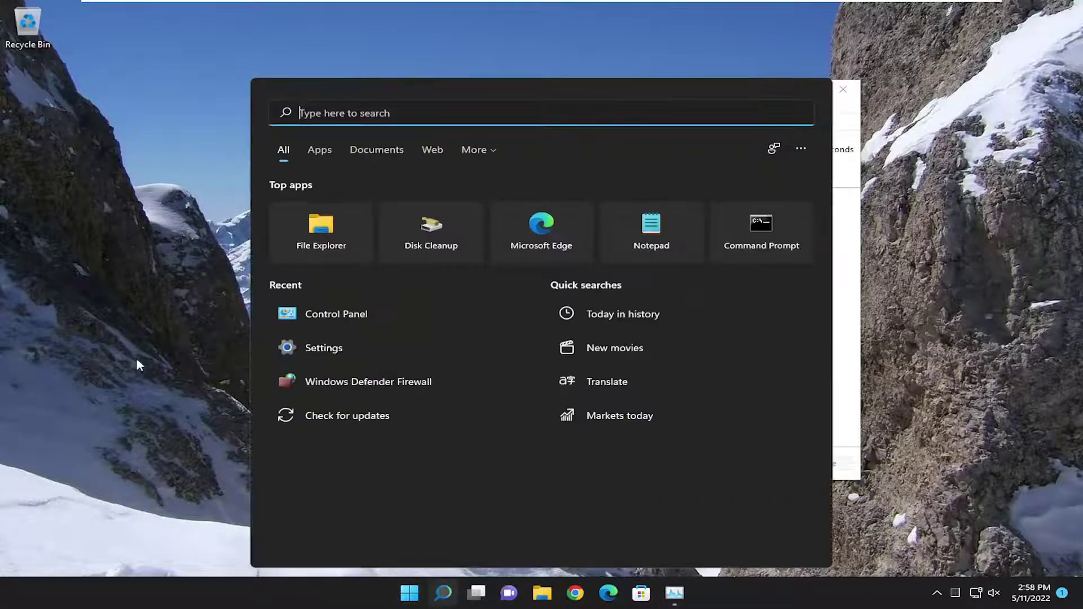
pyautogui.press('Escape')
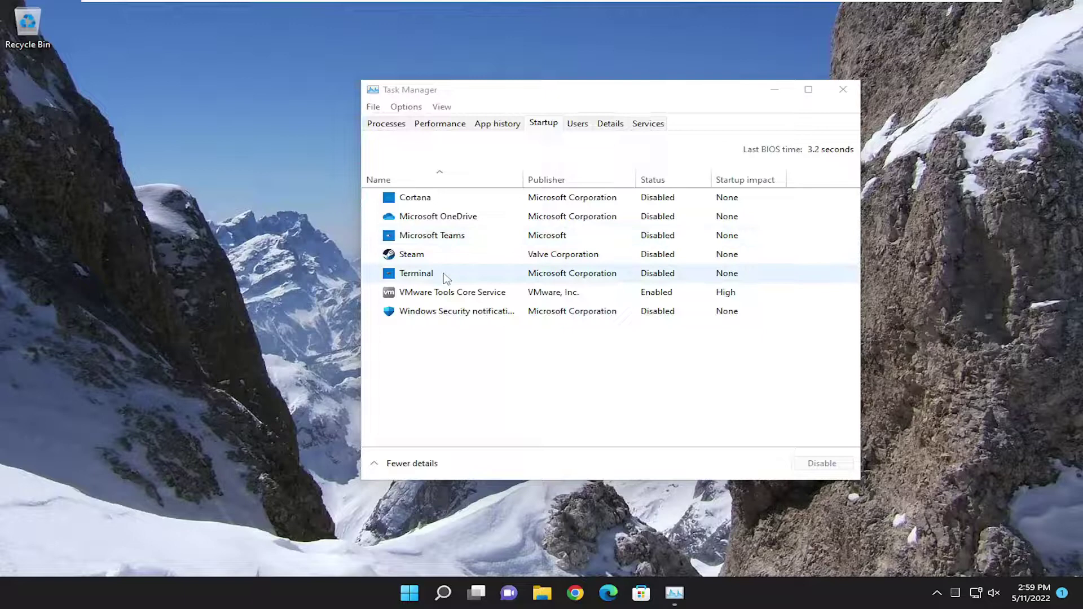
pyautogui.click(474, 217)
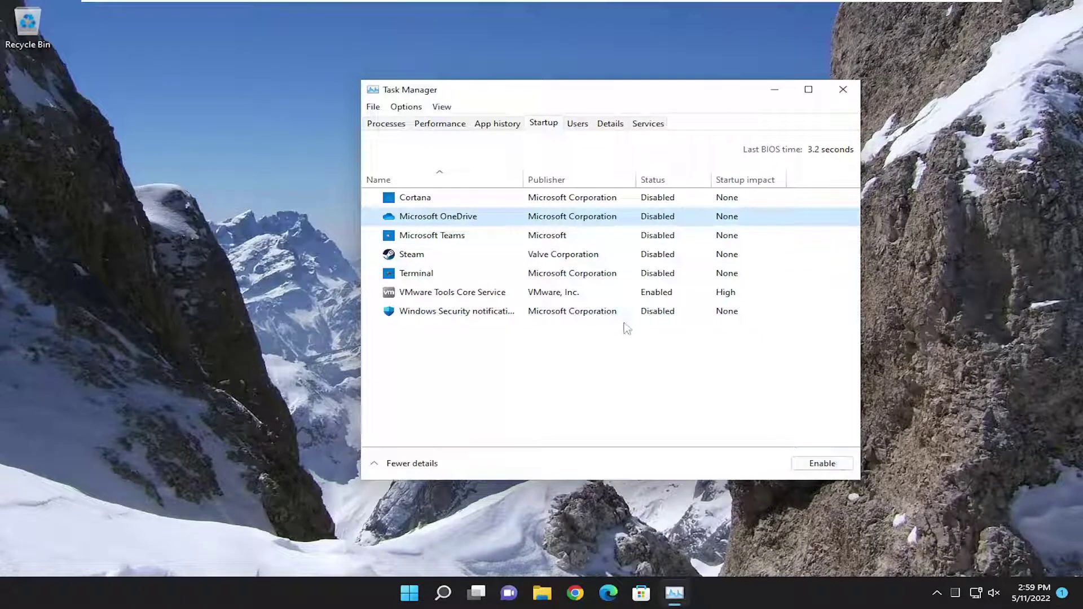
pyautogui.click(440, 256)
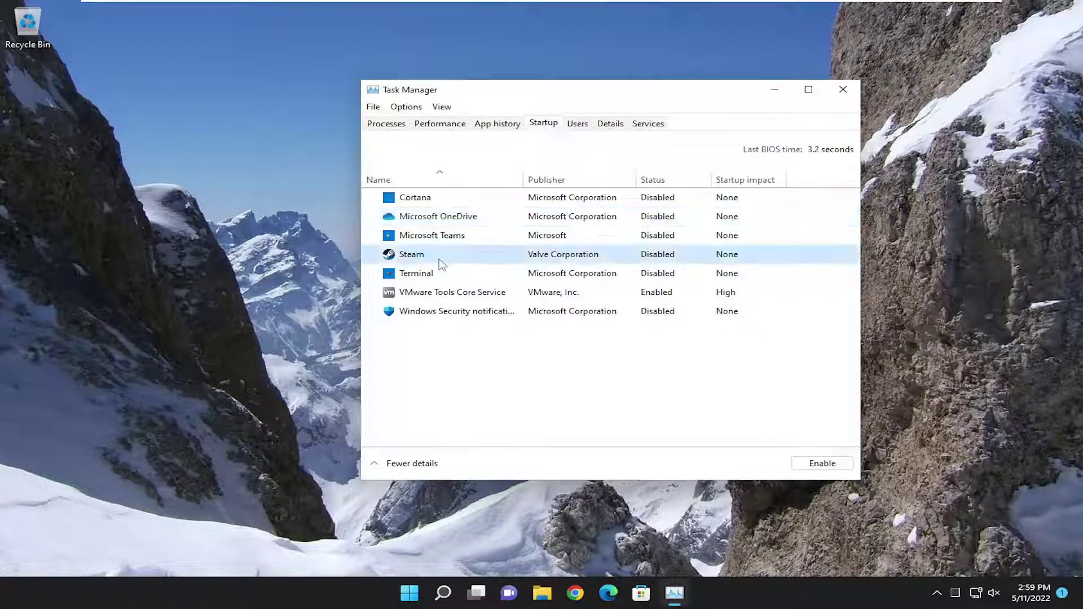
pyautogui.click(448, 296)
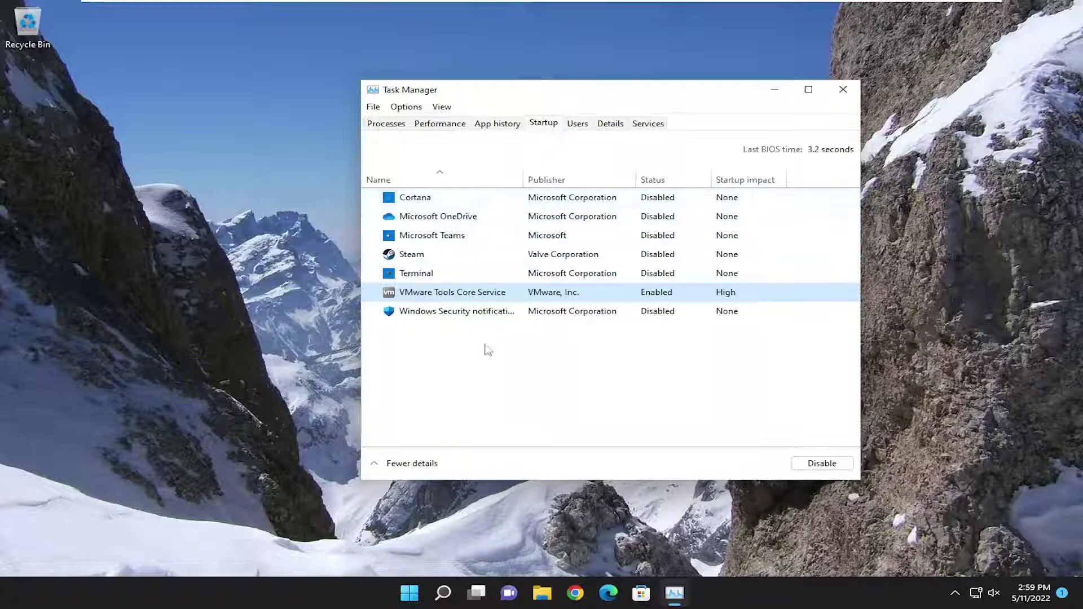
pyautogui.click(837, 93)
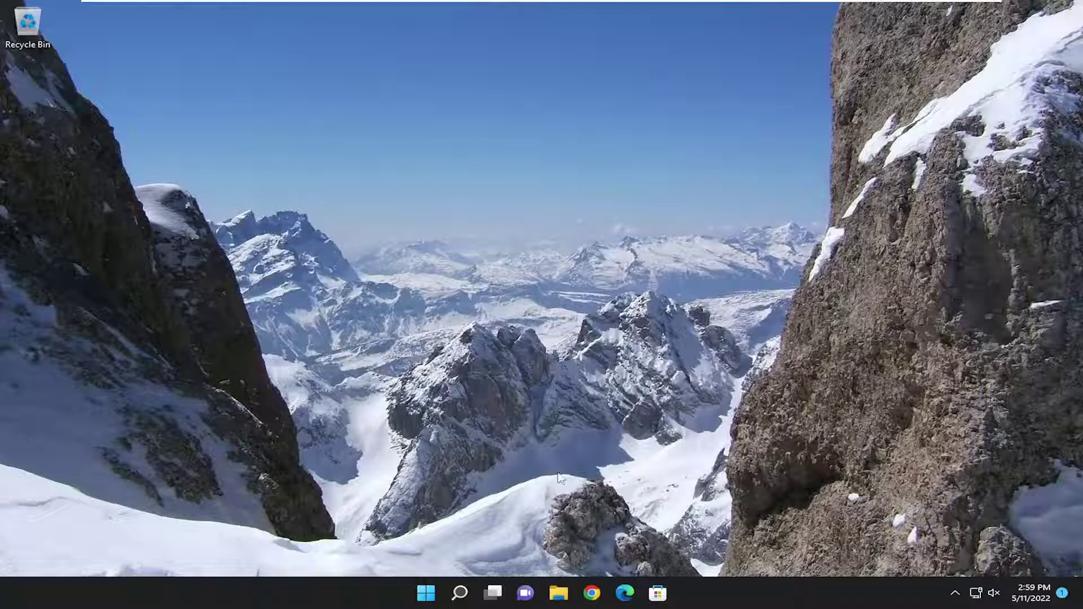
# Open Performance Options from a 'performance' search and apply Adjust for best performance.
pyautogui.click(460, 595)
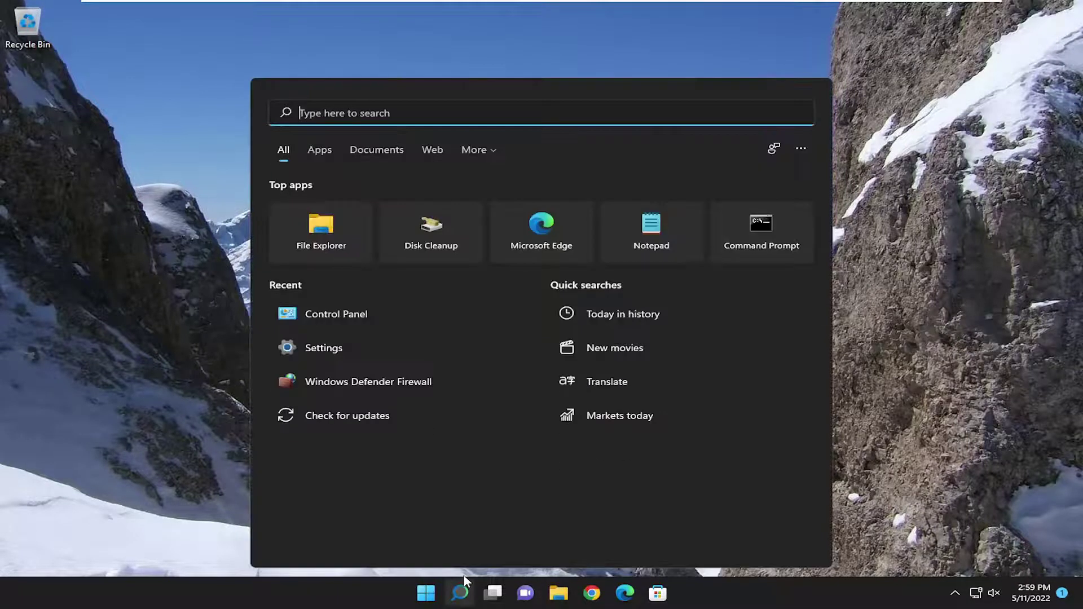
pyautogui.write('performance')
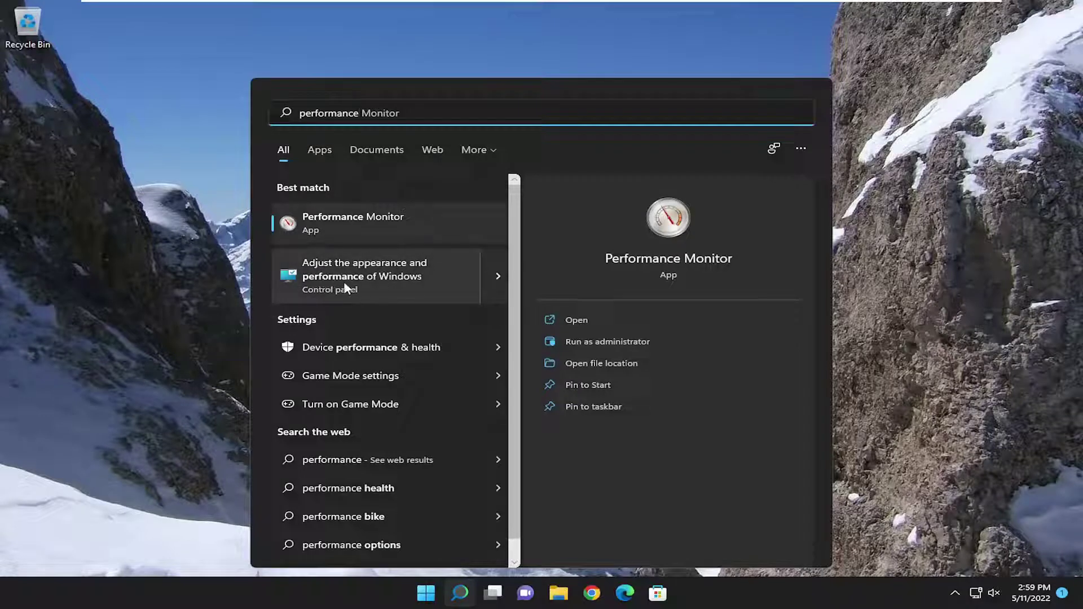
pyautogui.click(389, 282)
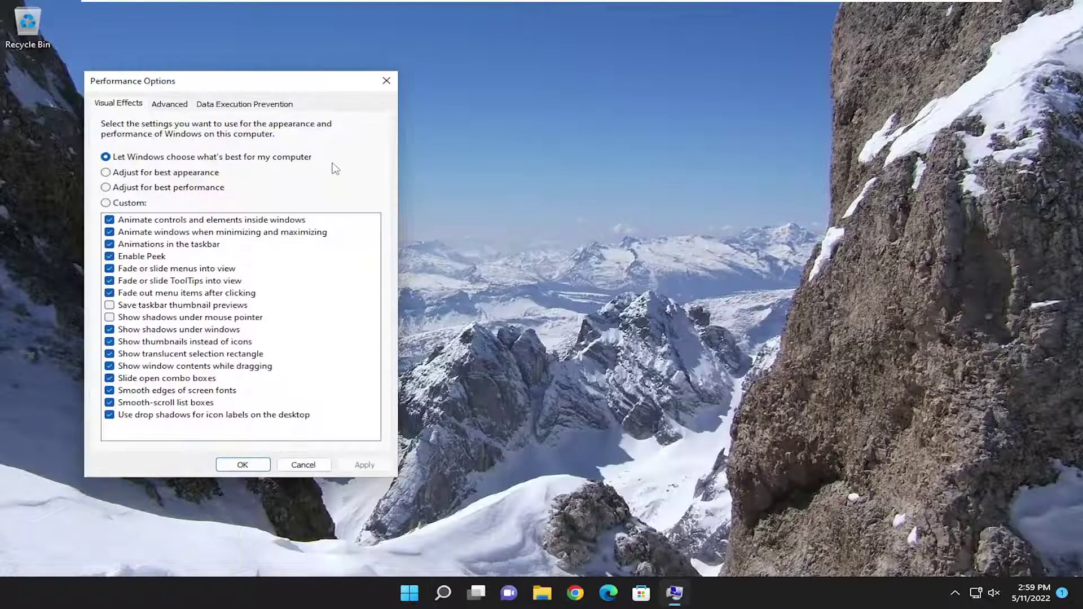
pyautogui.moveTo(288, 90); pyautogui.dragTo(574, 100)
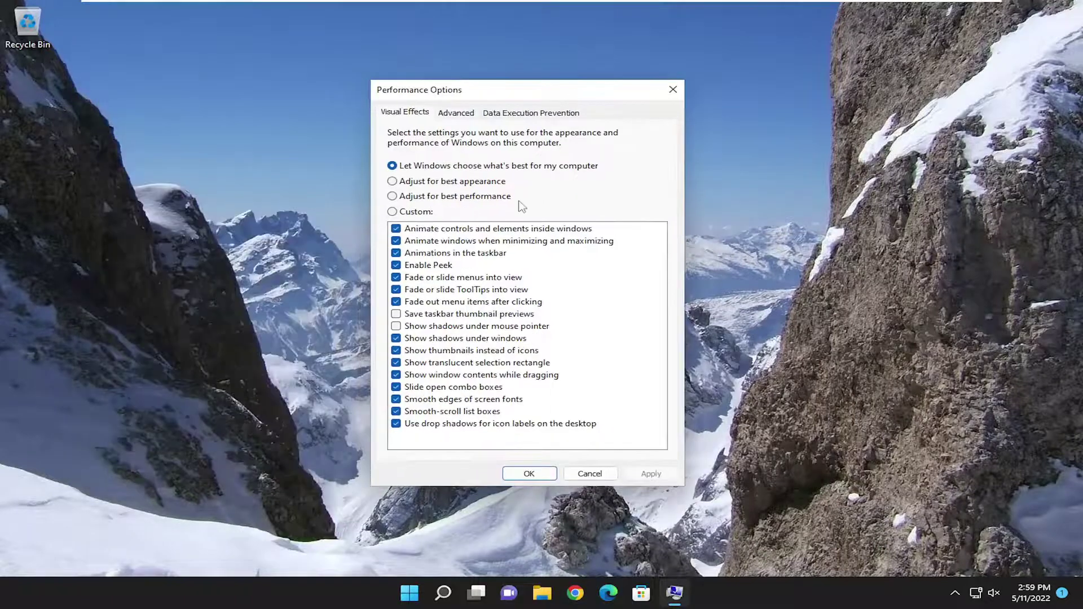
pyautogui.click(472, 197)
pyautogui.click(650, 475)
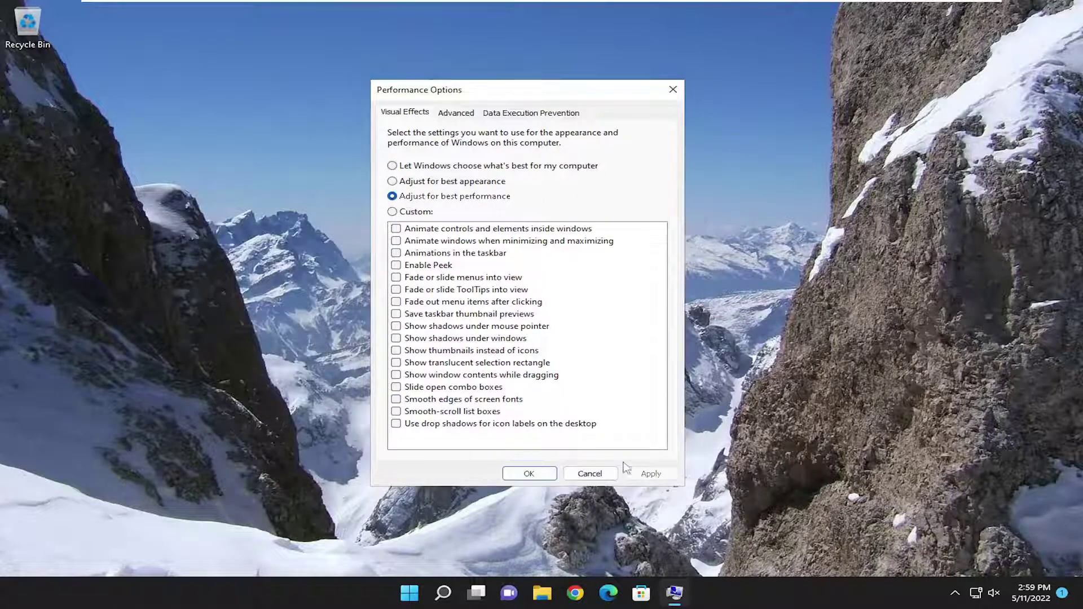
pyautogui.moveTo(487, 100); pyautogui.dragTo(536, 96)
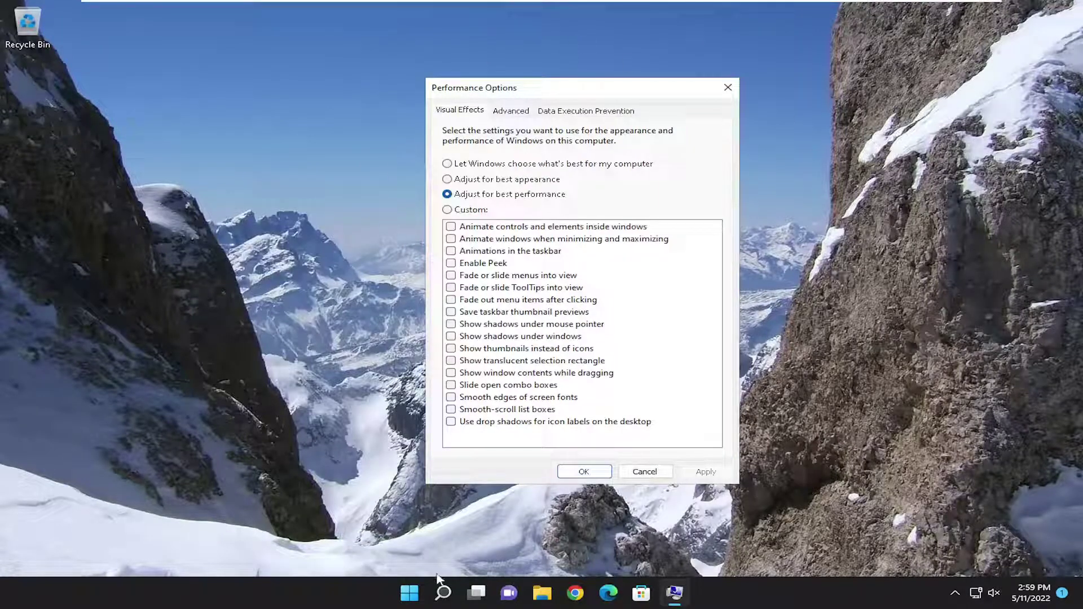
pyautogui.click(443, 593)
pyautogui.click(409, 593)
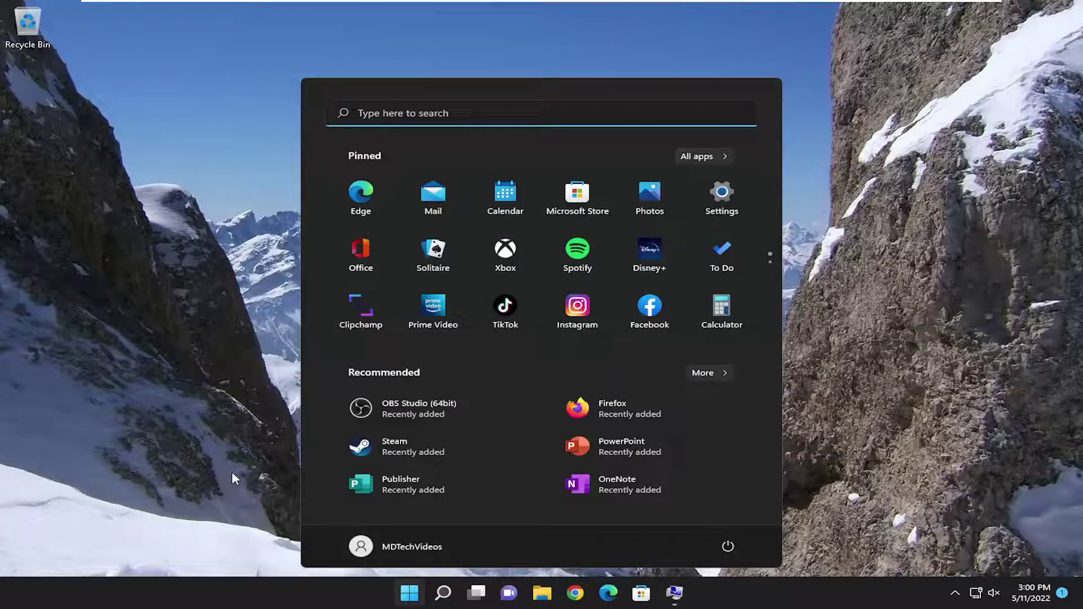
pyautogui.click(248, 439)
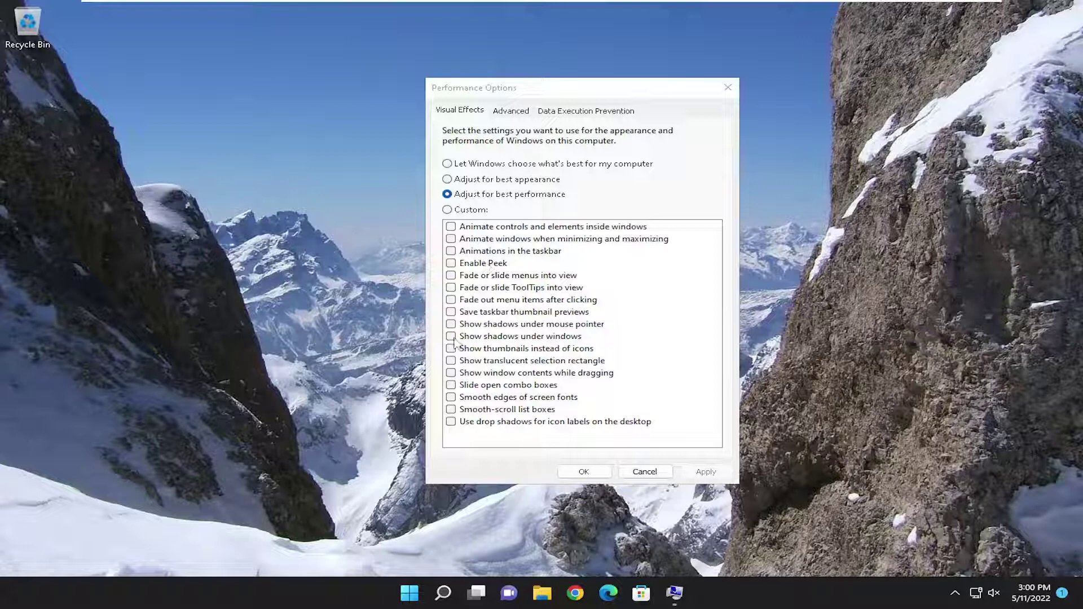
# After trying best appearance and custom effects, reselect Adjust for best performance and apply it again.
pyautogui.click(450, 373)
pyautogui.click(510, 179)
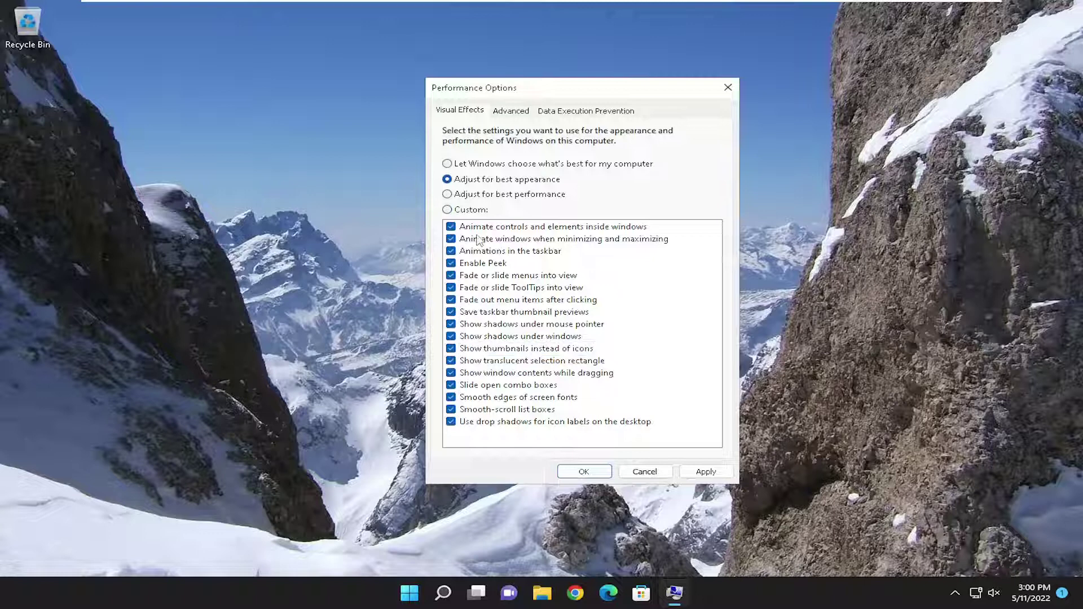
pyautogui.click(480, 209)
pyautogui.click(482, 194)
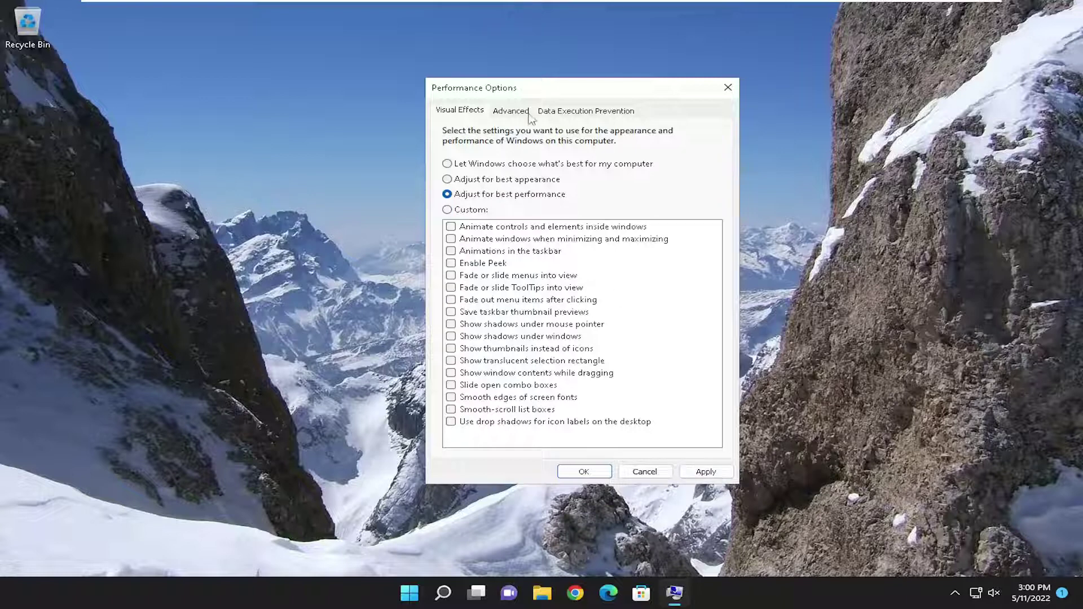
pyautogui.moveTo(516, 87); pyautogui.dragTo(445, 63)
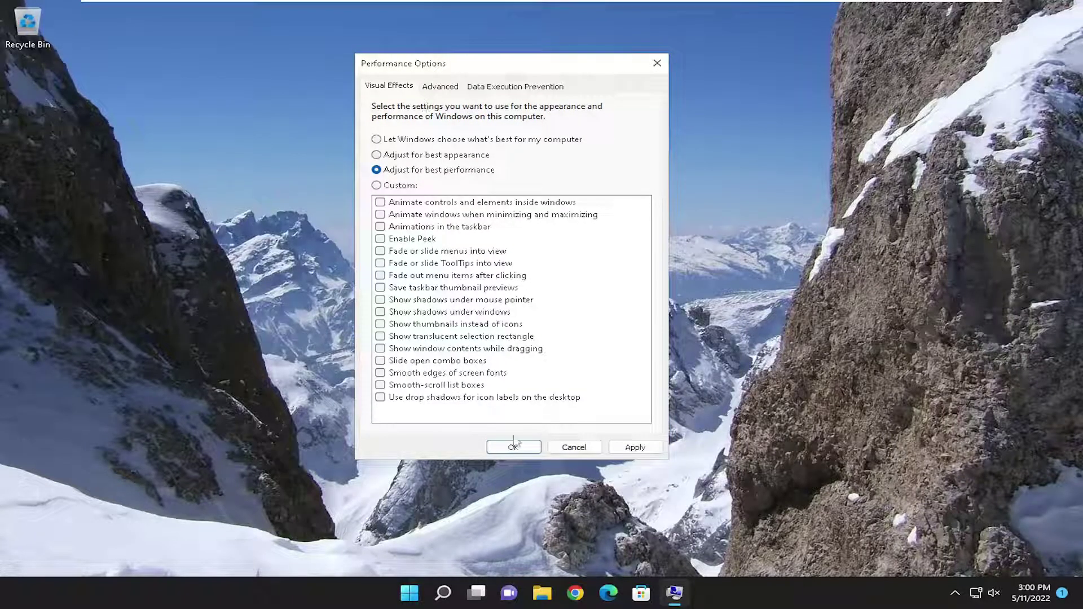
pyautogui.click(626, 447)
# Confirm the best-performance visual effects with OK, closing Performance Options.
pyautogui.click(517, 450)
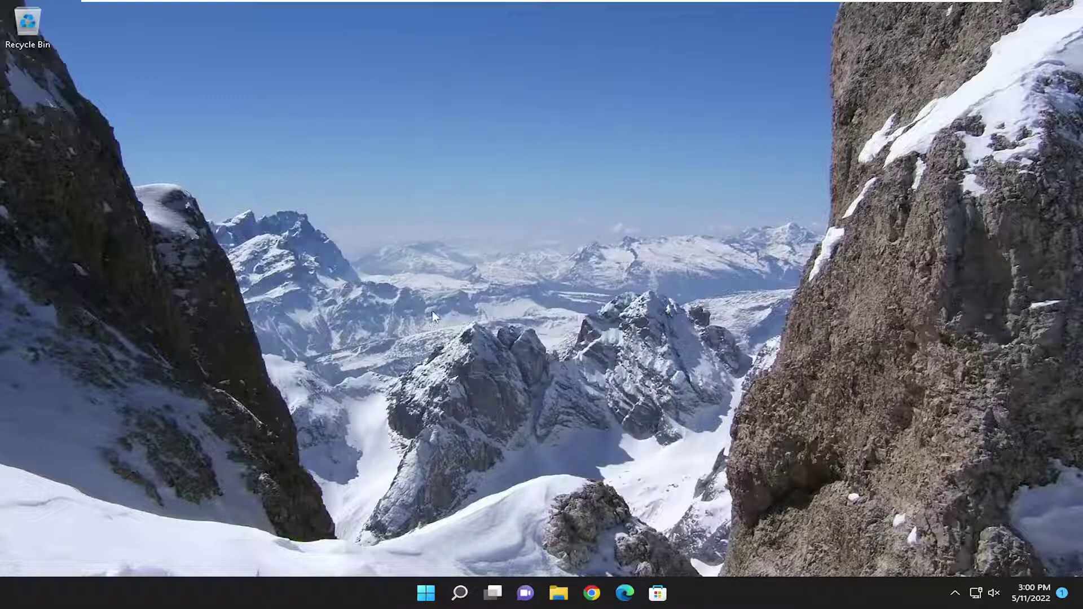